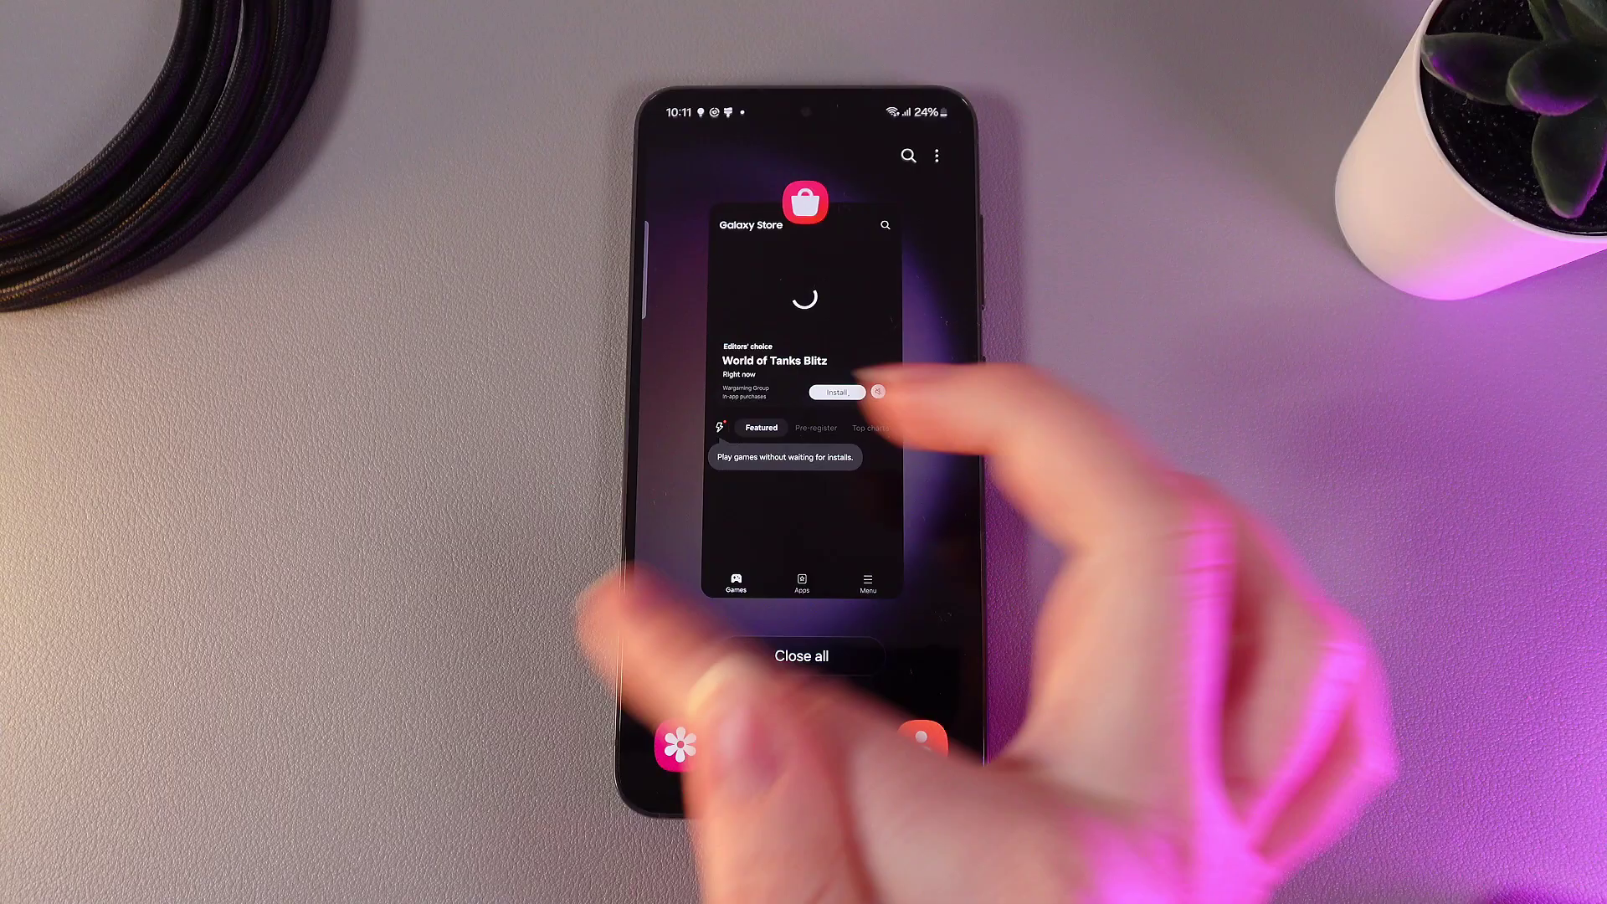
- Close all background apps, lower brightness in the notification shade, then dismiss it
{"action": "left_click", "coordinate": [802, 656]}
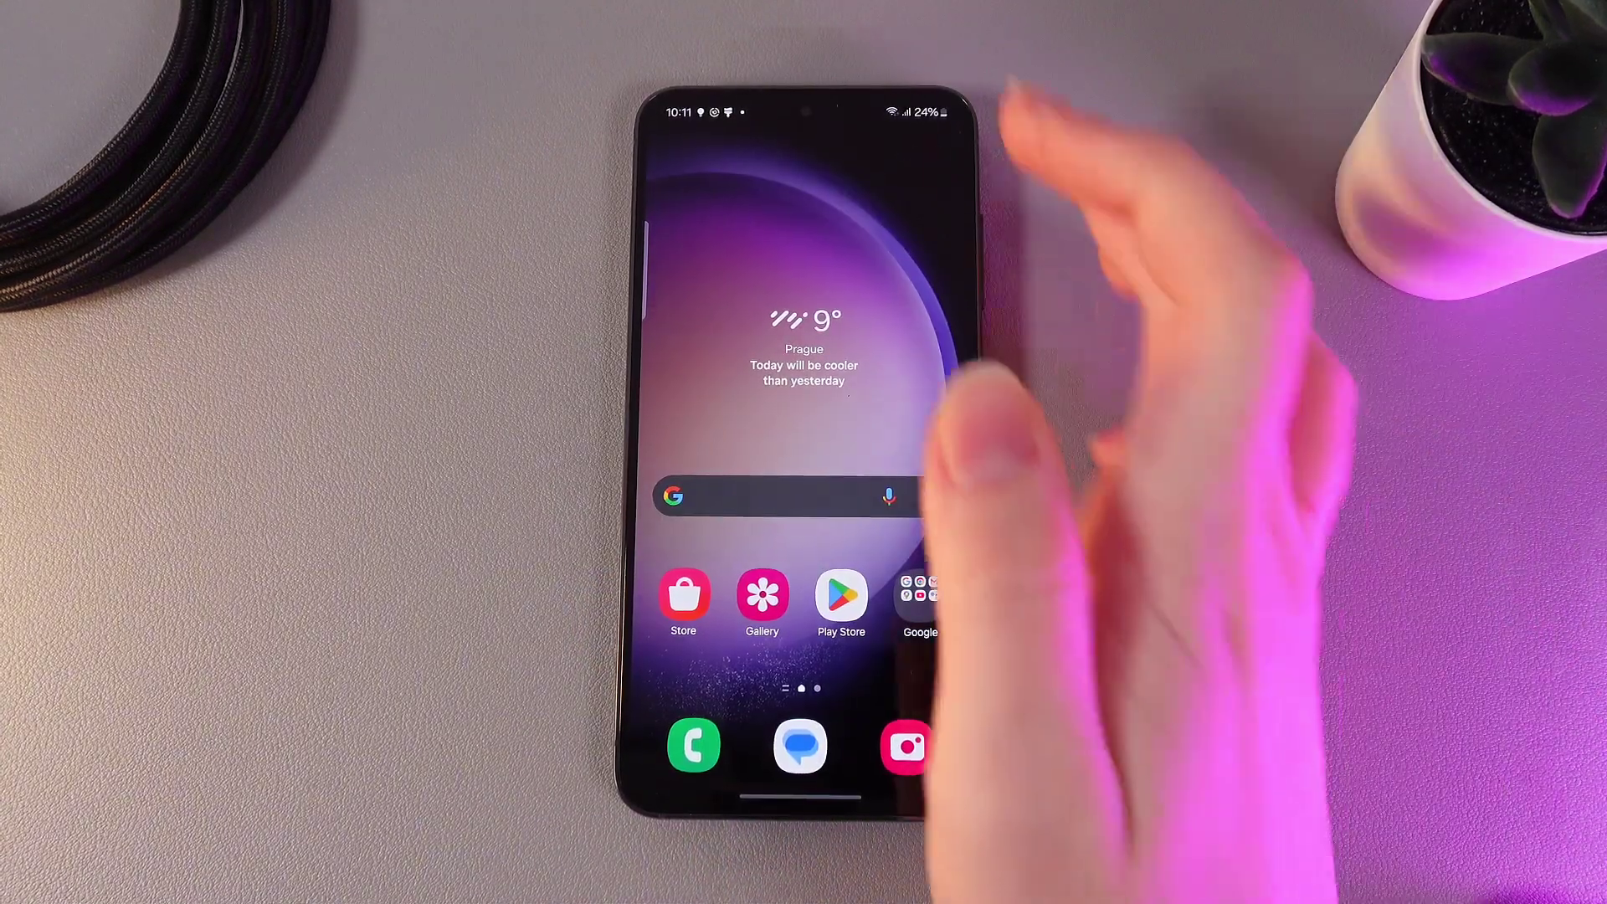
{"action": "left_click_drag", "start_coordinate": [803, 119], "coordinate": [803, 502]}
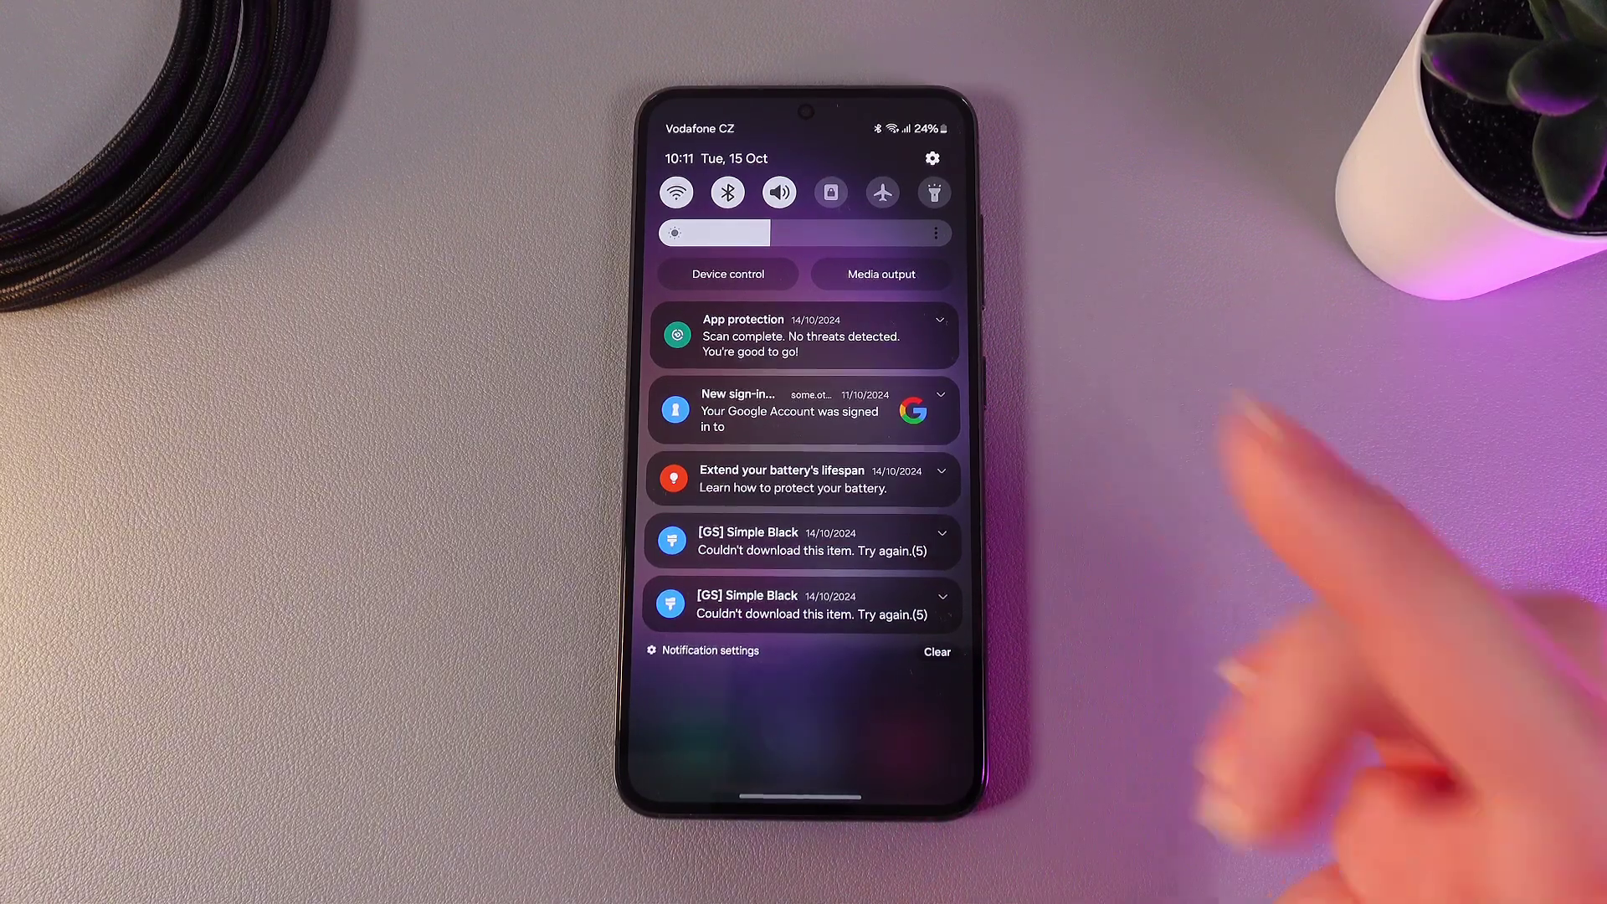
{"action": "left_click_drag", "start_coordinate": [803, 627], "coordinate": [803, 189]}
{"action": "left_click_drag", "start_coordinate": [804, 120], "coordinate": [804, 502]}
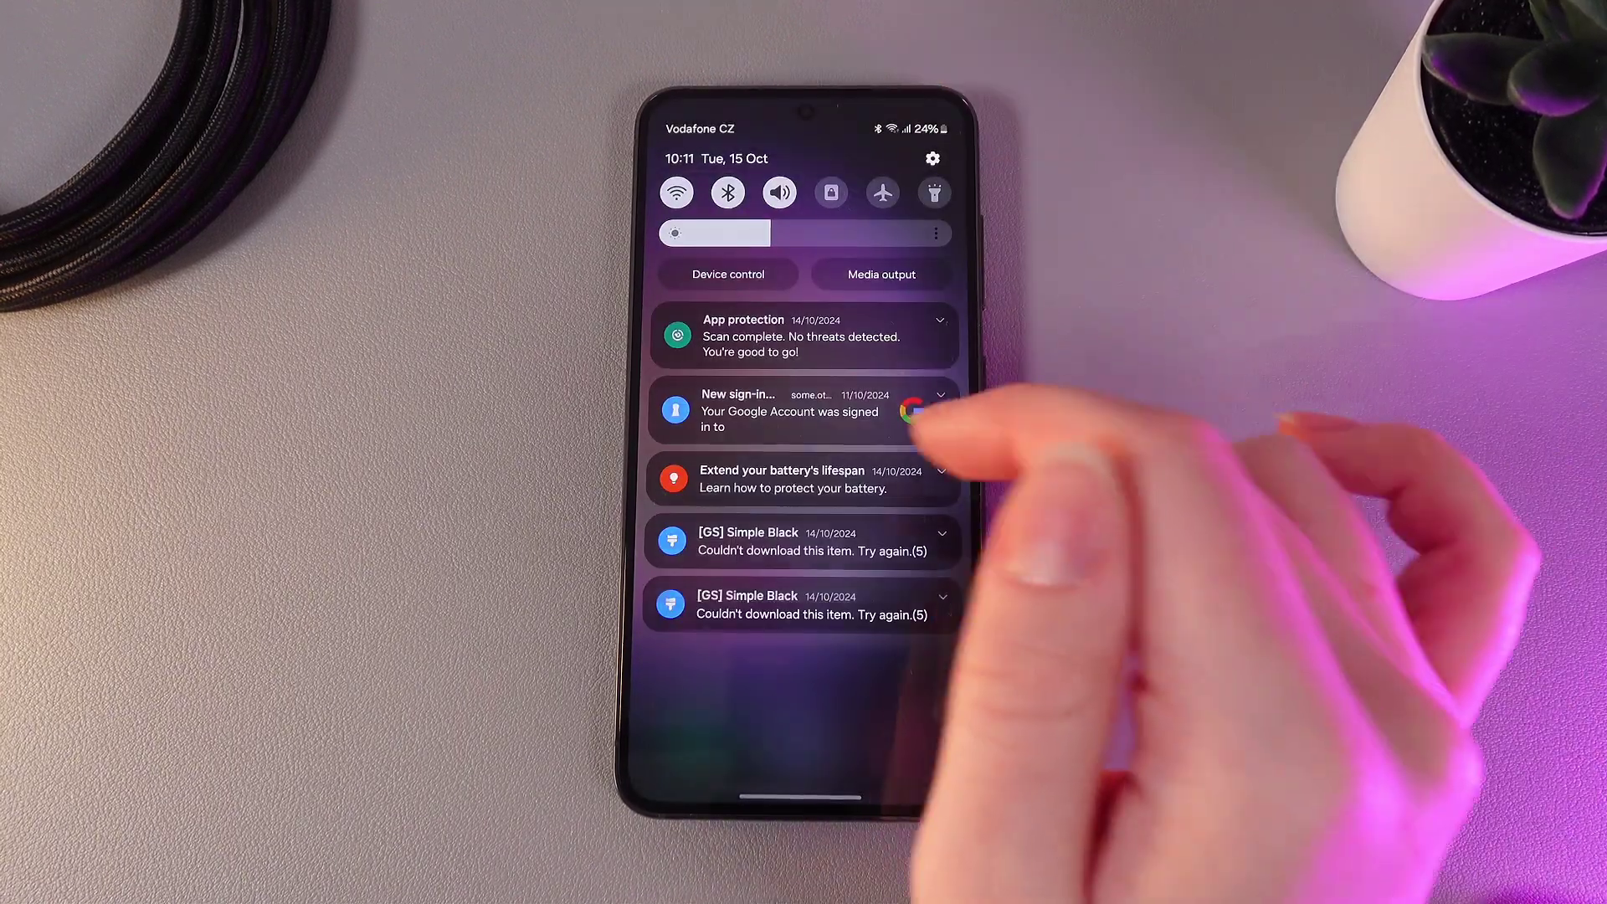
{"action": "left_click_drag", "start_coordinate": [804, 627], "coordinate": [804, 189]}
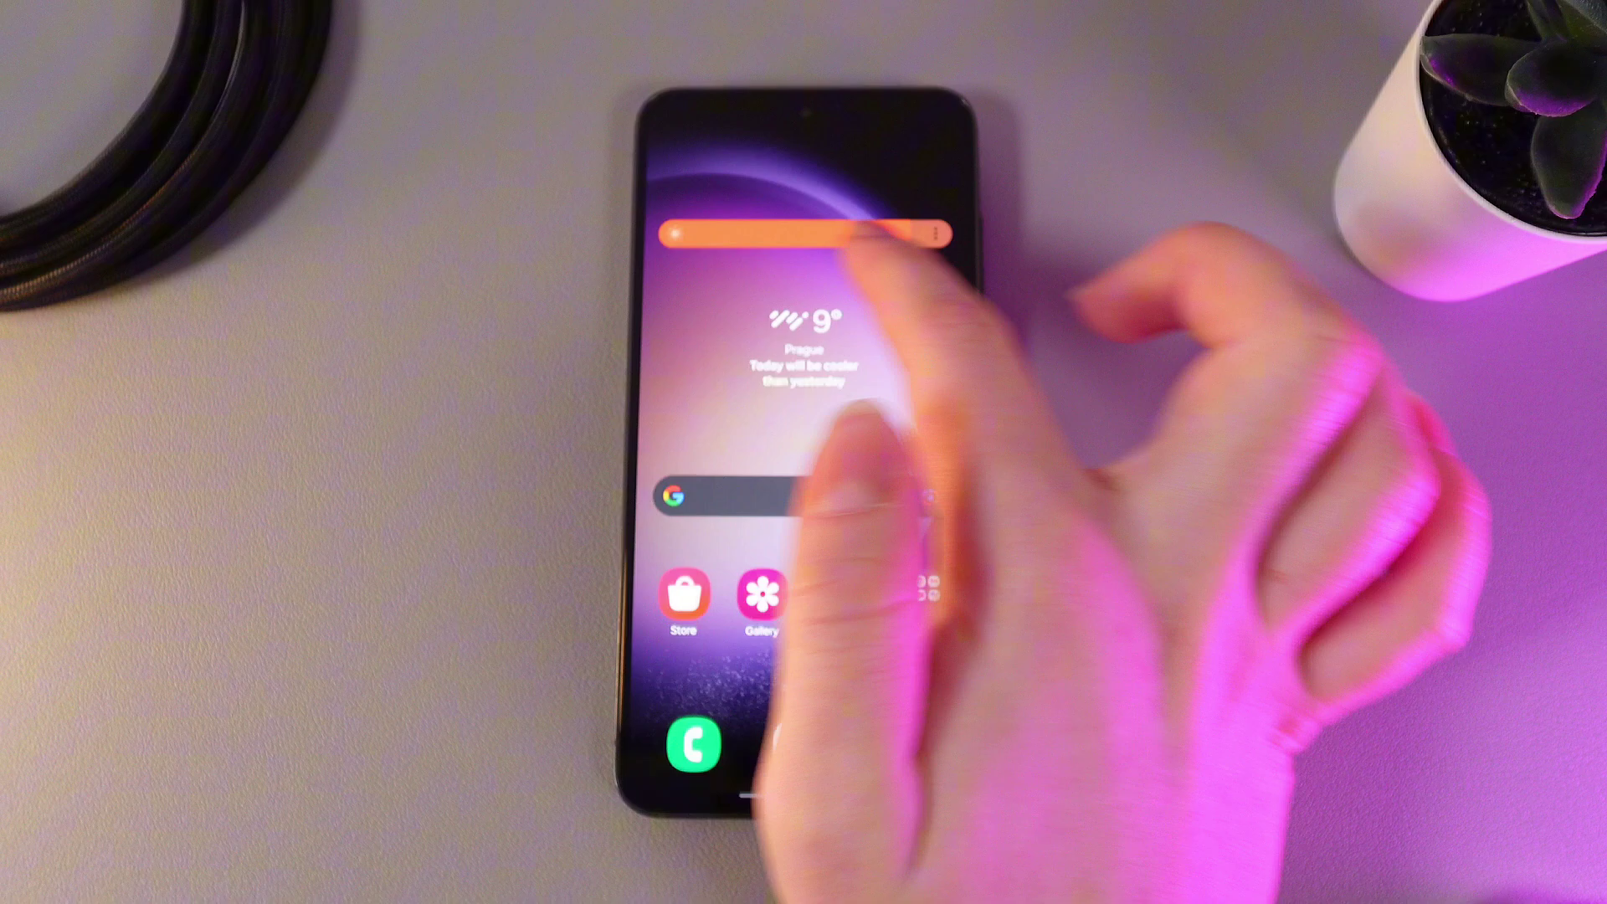
{"action": "left_click_drag", "start_coordinate": [805, 119], "coordinate": [803, 502]}
- Run Clean now under Settings > Device care > Memory, freeing 633 MB
{"action": "left_click_drag", "start_coordinate": [804, 628], "coordinate": [805, 188]}
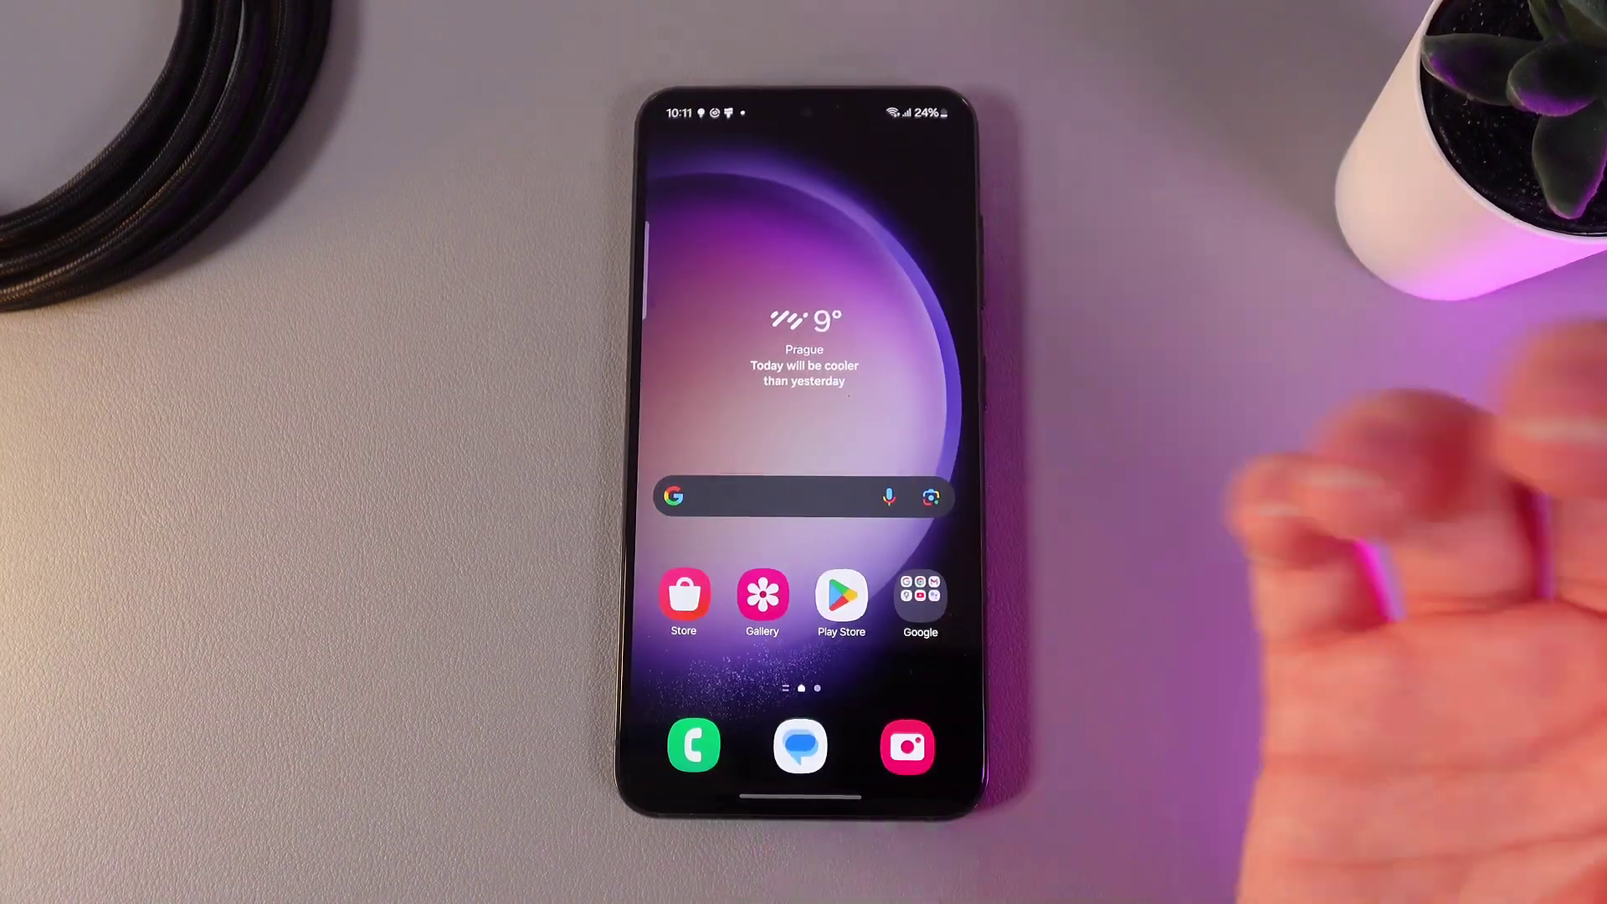
{"action": "left_click_drag", "start_coordinate": [805, 678], "coordinate": [804, 314]}
{"action": "left_click", "coordinate": [919, 436]}
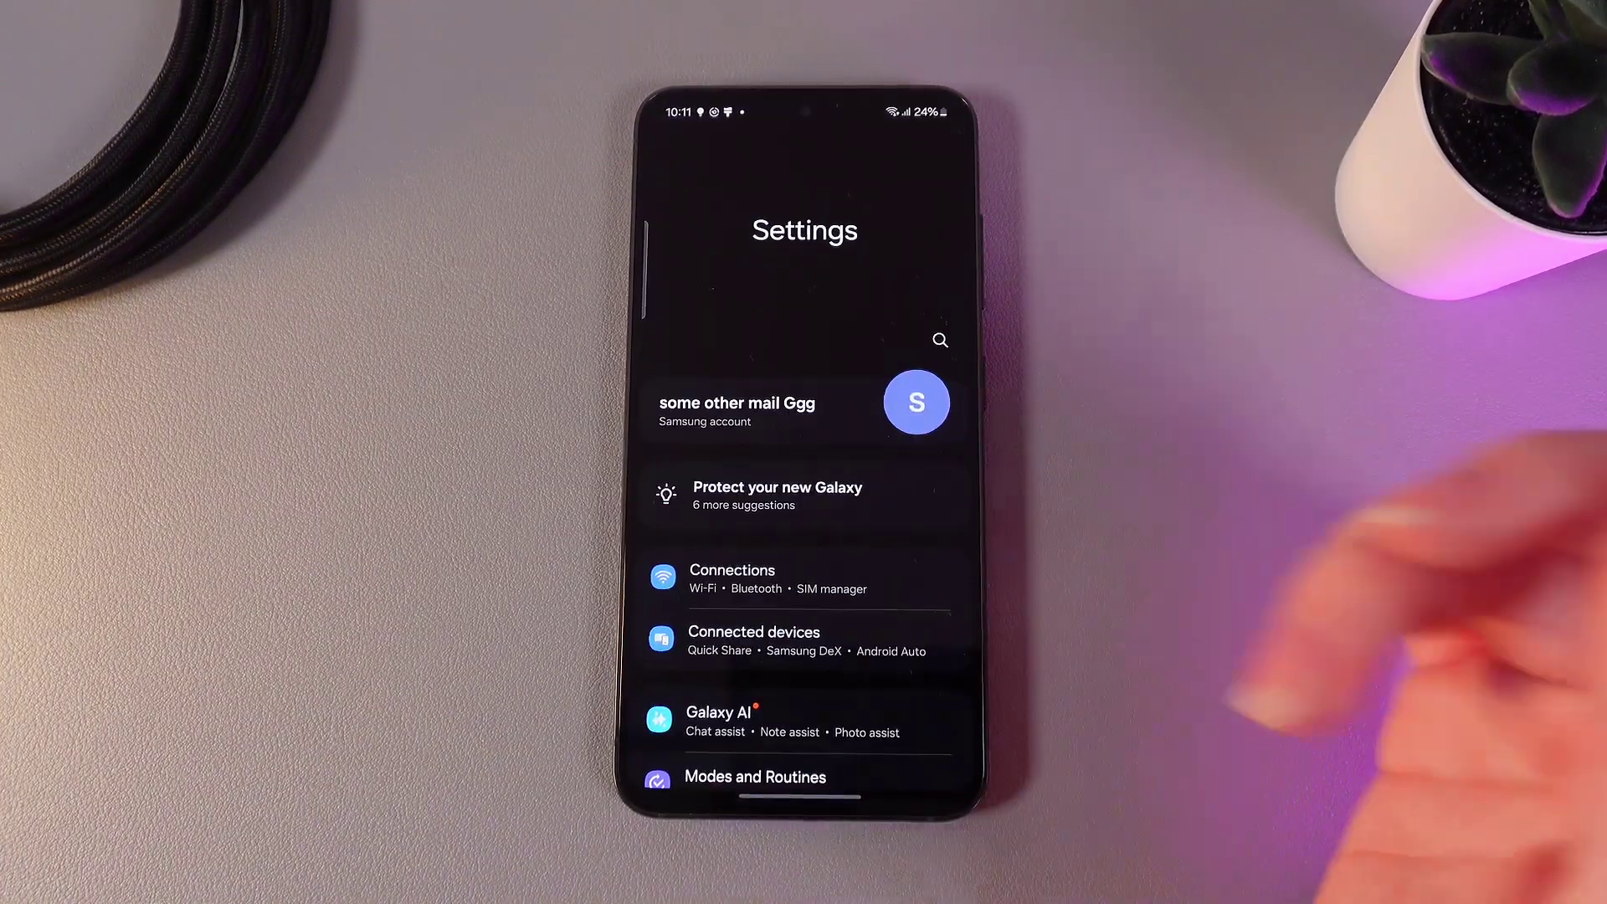
{"action": "mouse_move", "coordinate": [804, 654]}
{"action": "left_mouse_down"}
{"action": "mouse_move", "coordinate": [803, 251]}
{"action": "mouse_move", "coordinate": [803, 315]}
{"action": "left_mouse_up"}
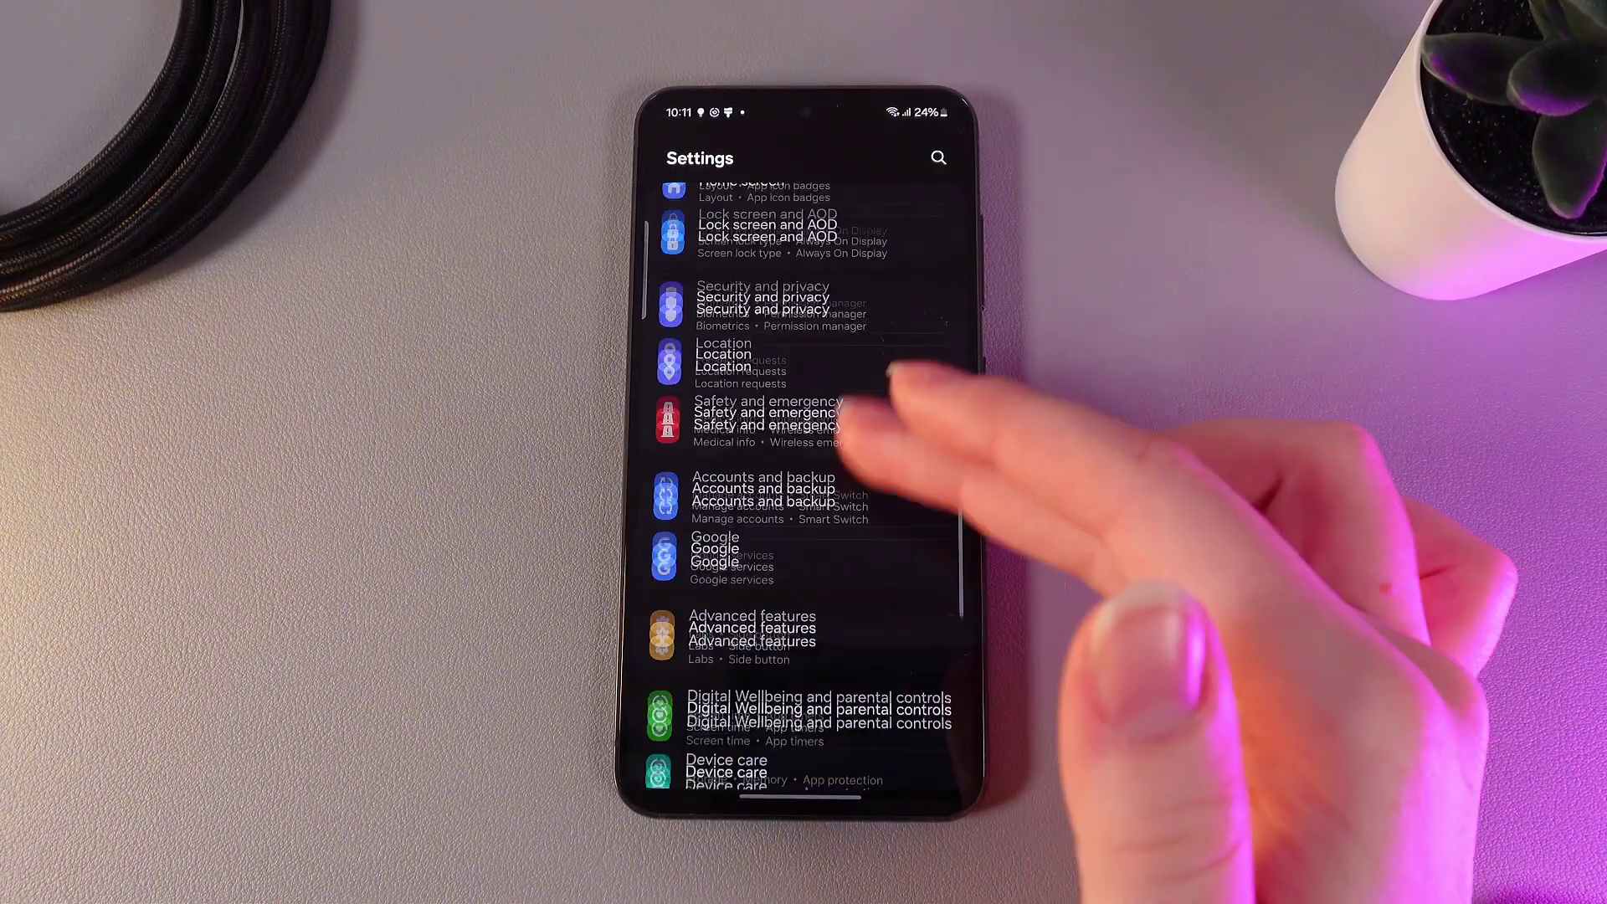
{"action": "left_click", "coordinate": [731, 421]}
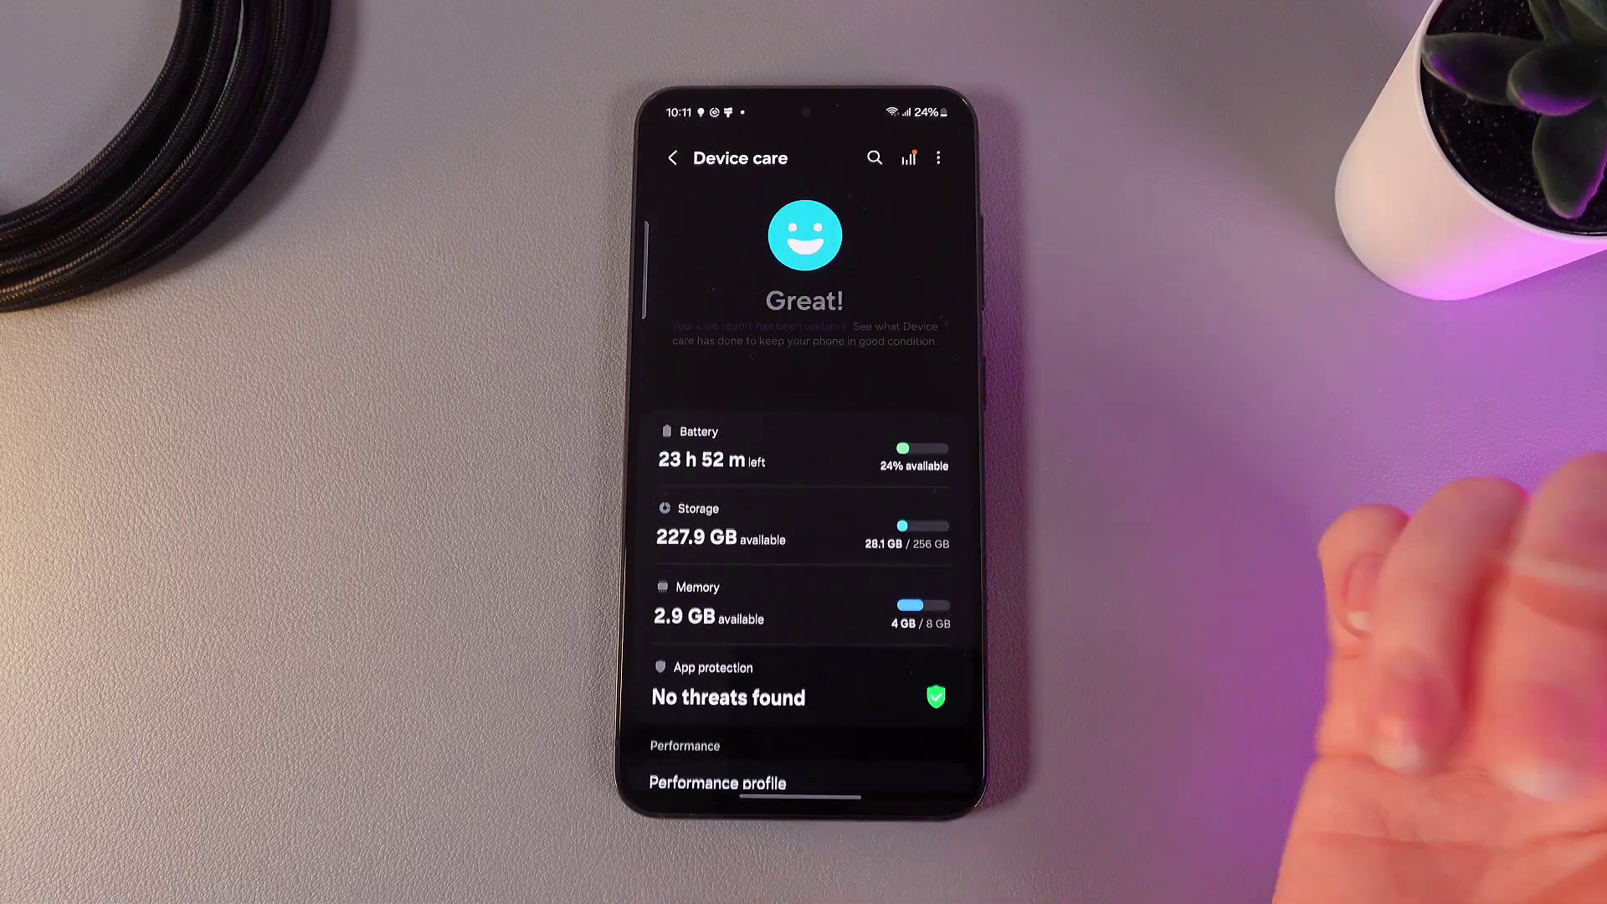
{"action": "left_click", "coordinate": [754, 559]}
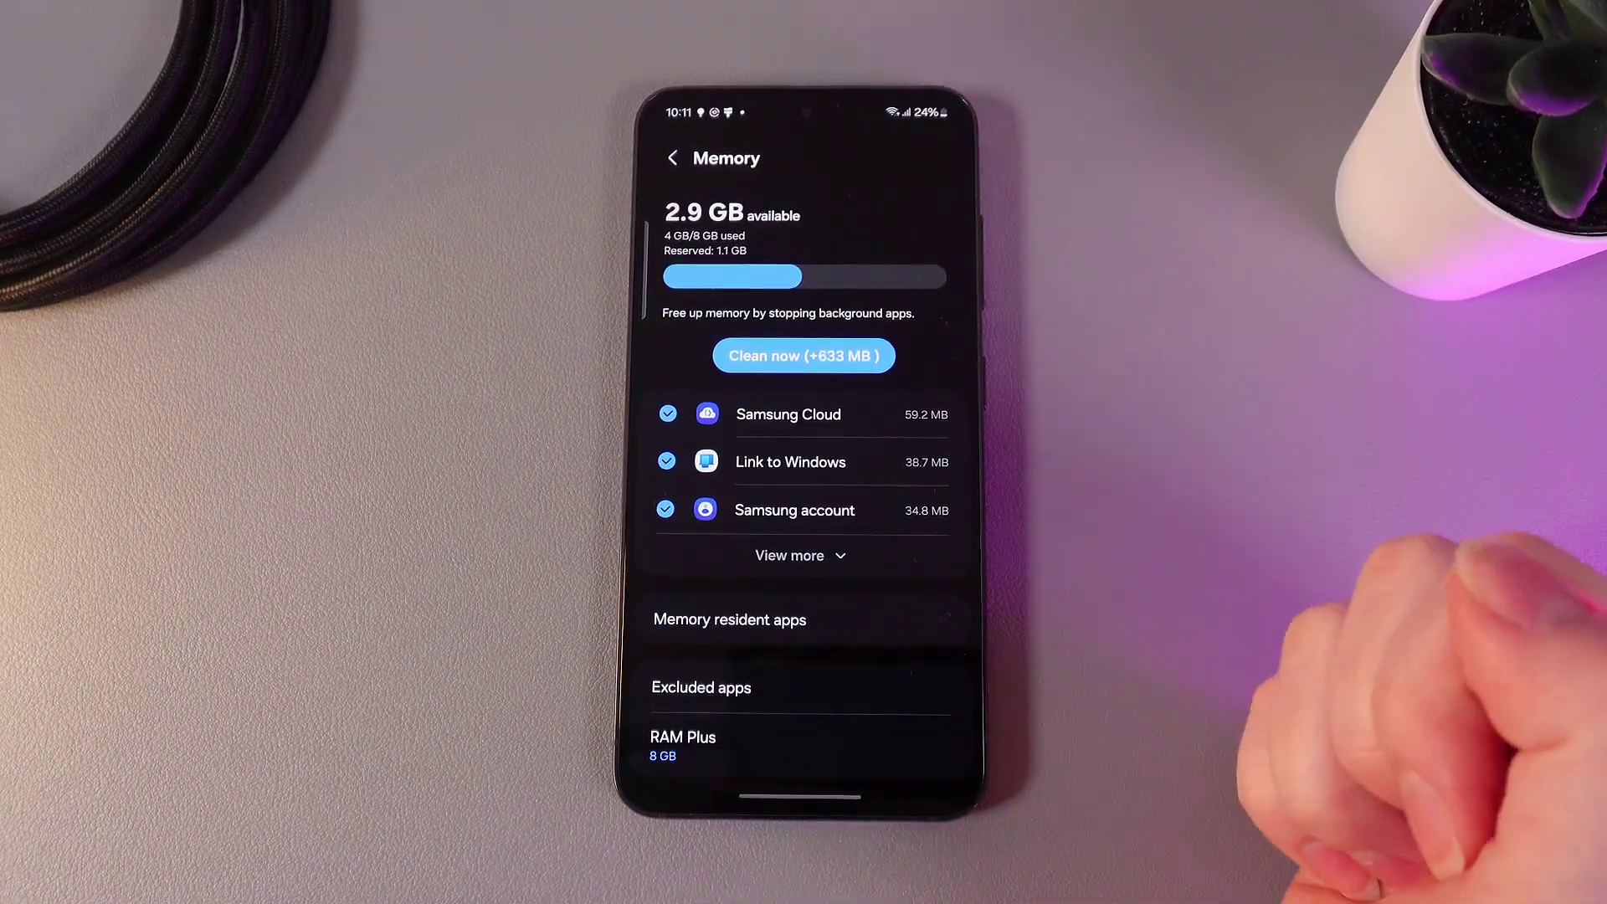
{"action": "left_click", "coordinate": [804, 356]}
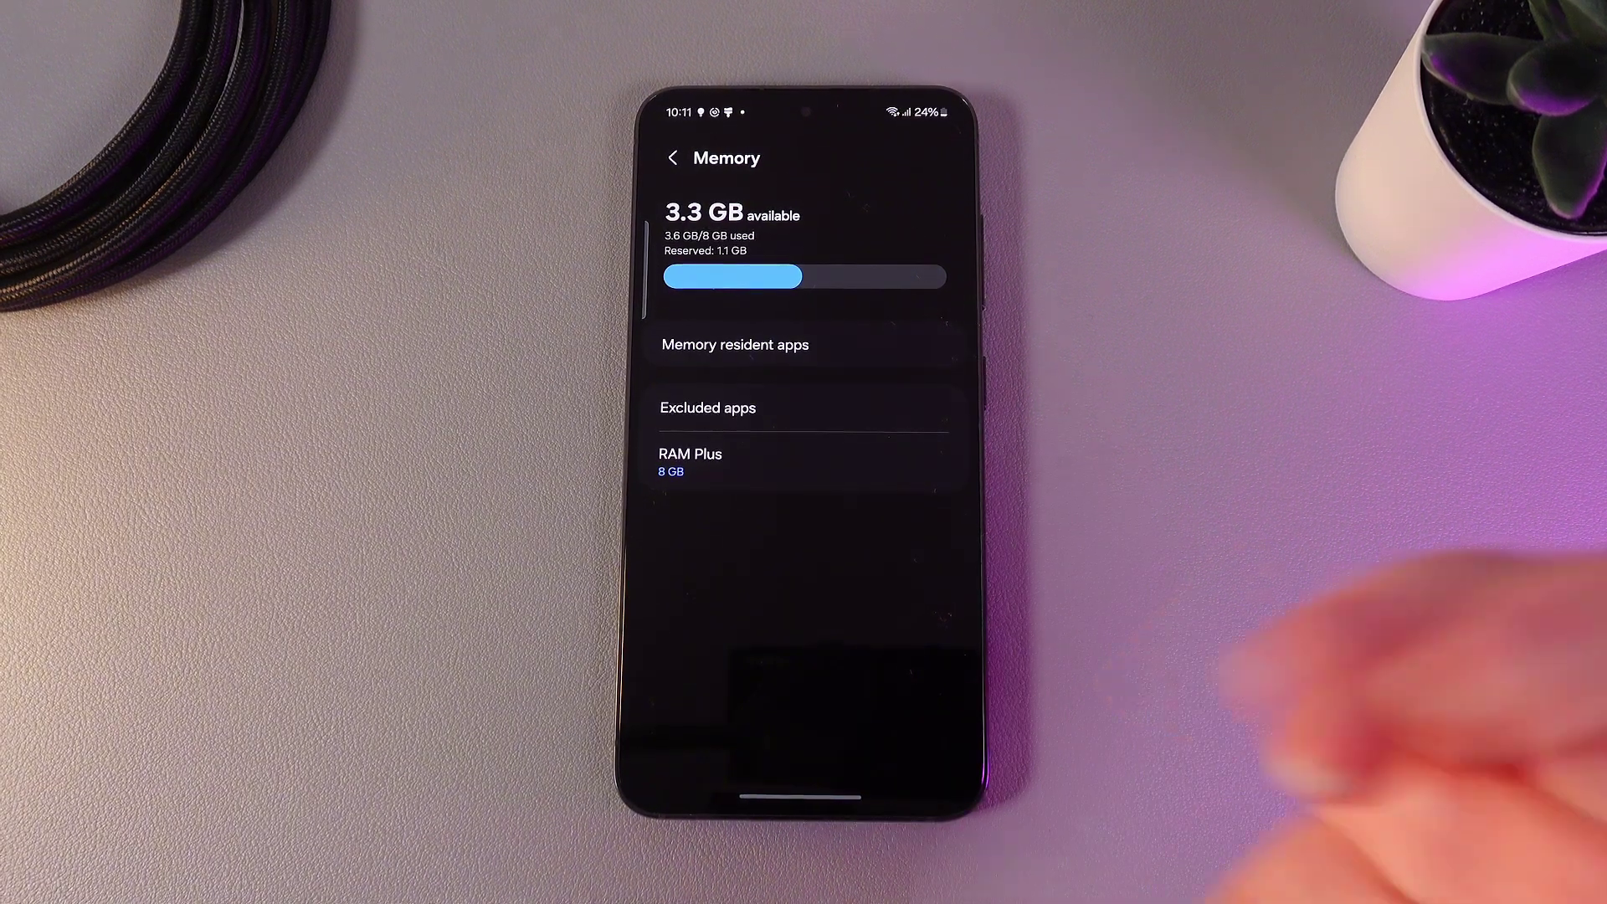
- Back out of Device care and Settings to the home screen
{"action": "left_click", "coordinate": [673, 156]}
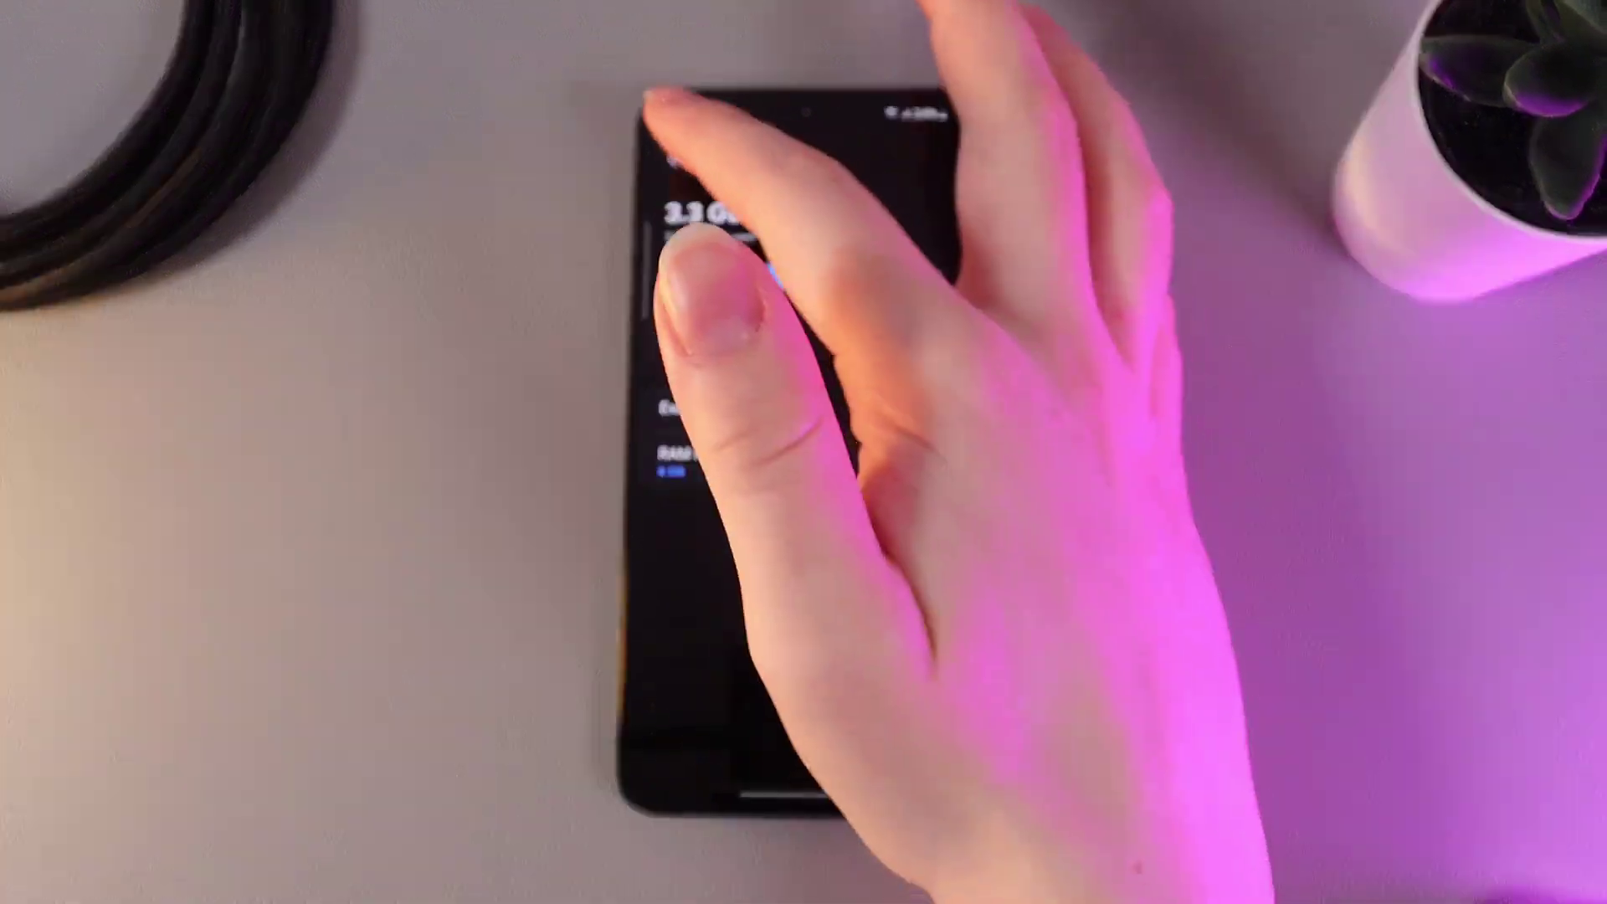
{"action": "left_click", "coordinate": [671, 157]}
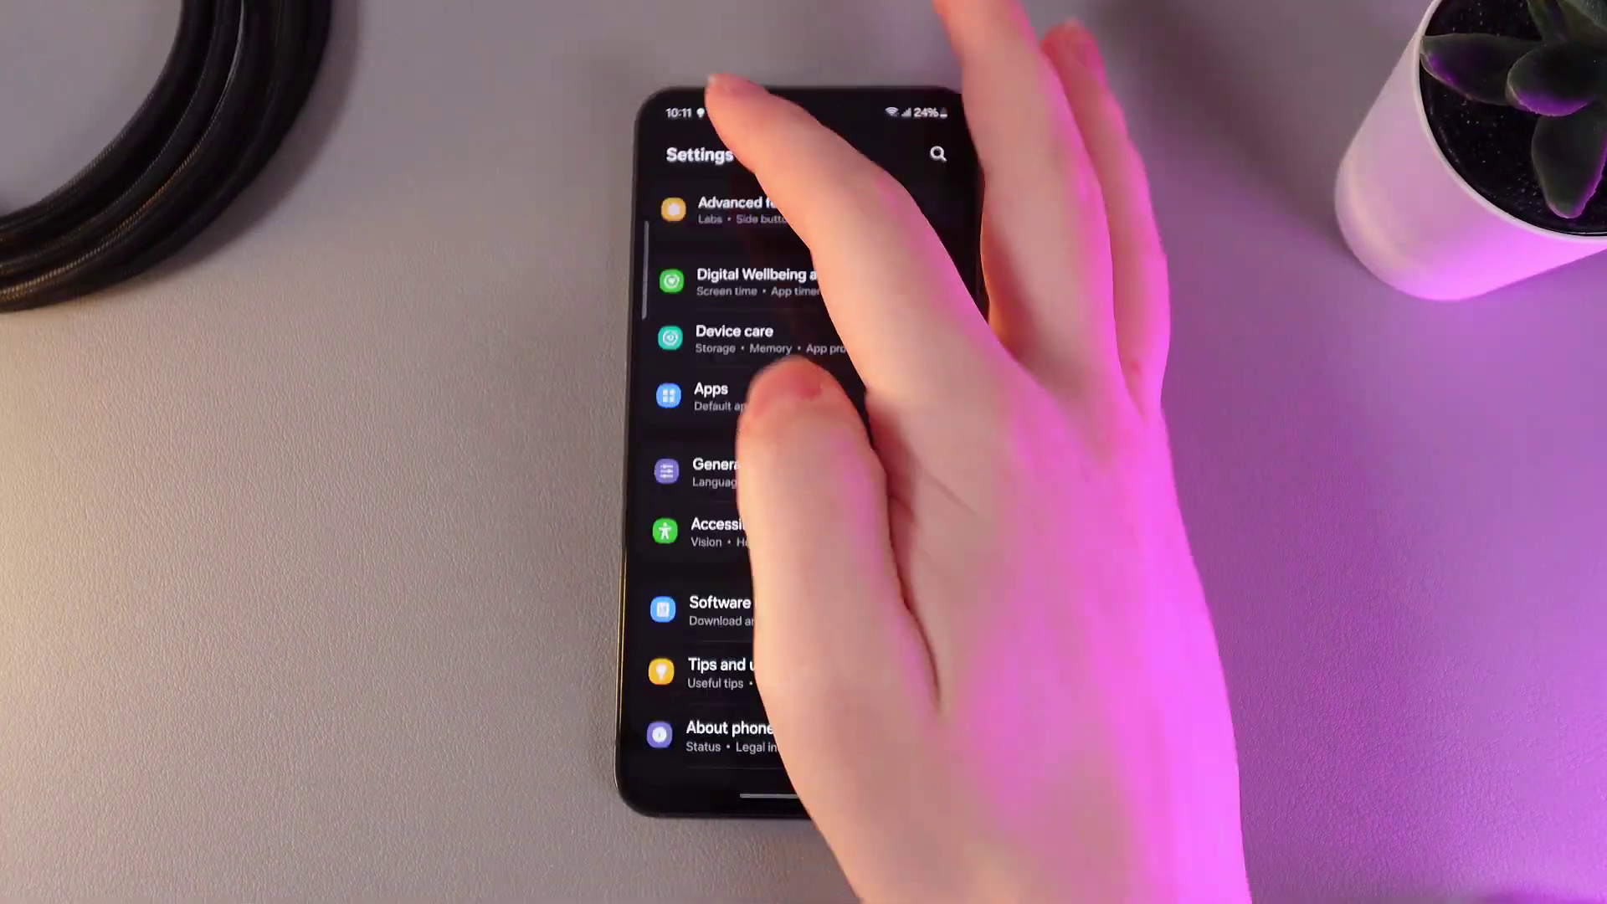
{"action": "left_click_drag", "start_coordinate": [804, 778], "coordinate": [804, 565]}
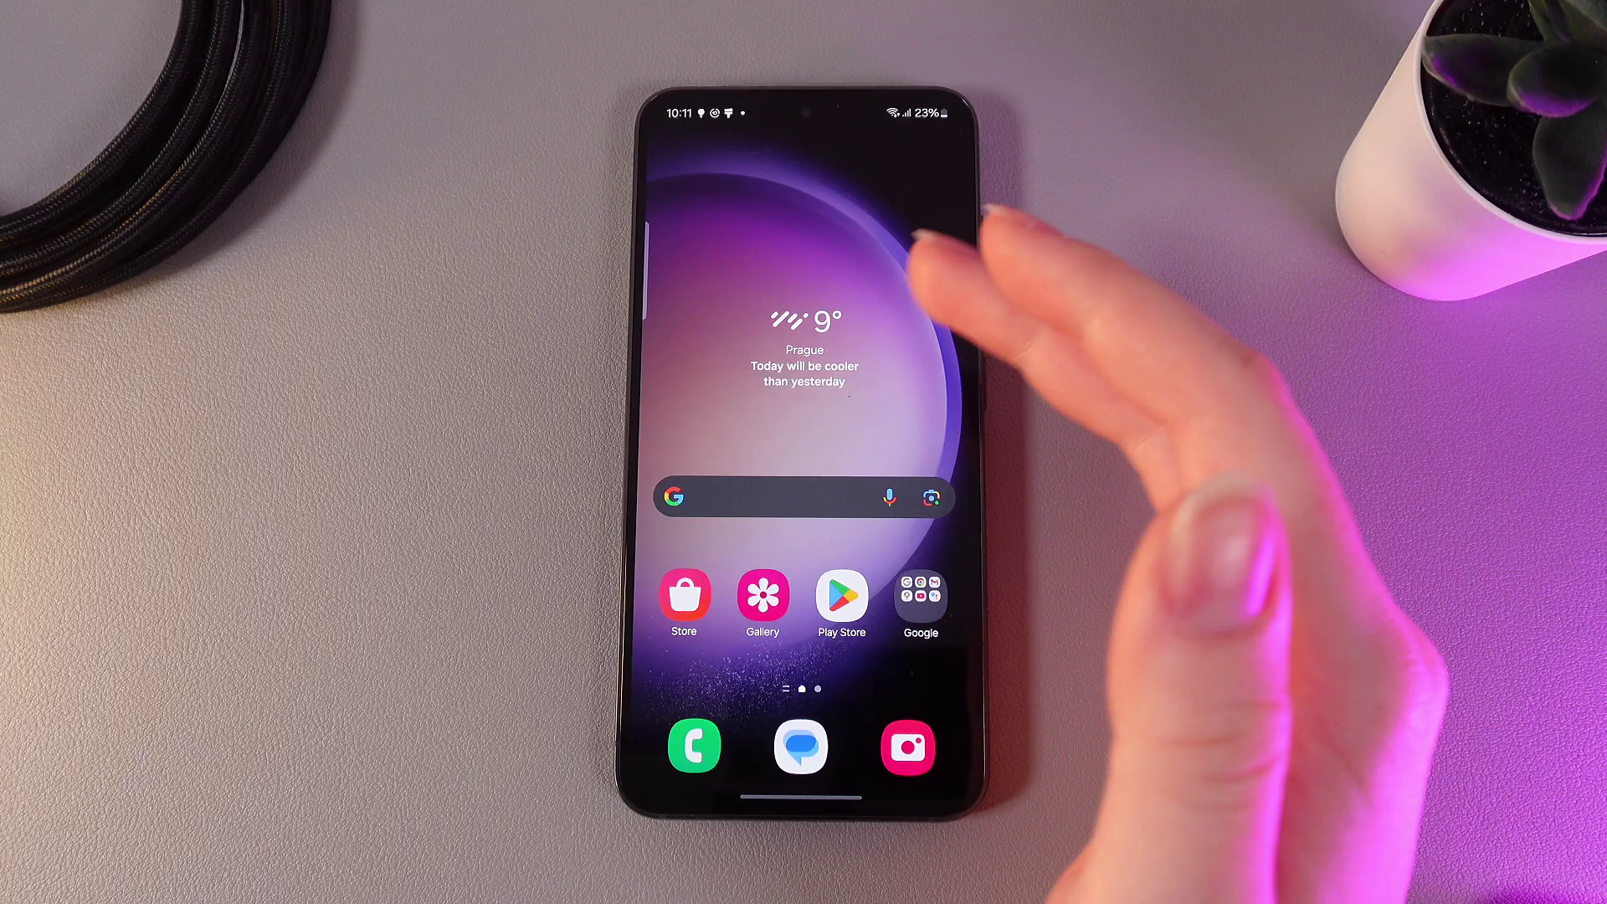
- Pull down from the top twice to expand the full Quick Settings panel
{"action": "left_click_drag", "start_coordinate": [805, 565], "coordinate": [804, 314]}
{"action": "left_click_drag", "start_coordinate": [804, 377], "coordinate": [804, 628]}
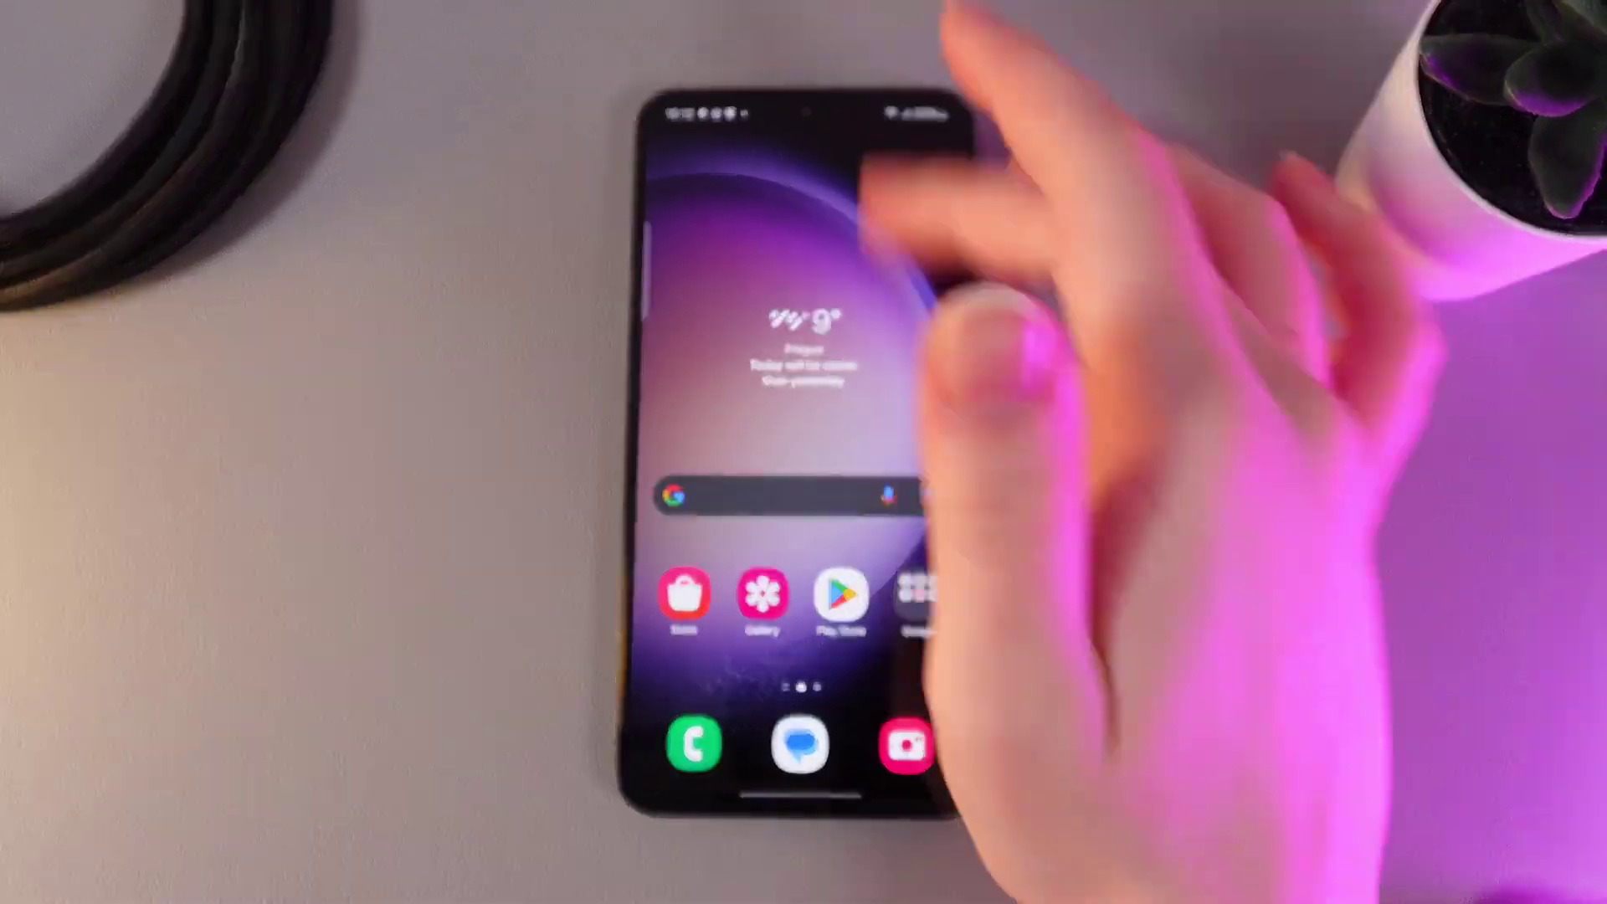
{"action": "left_click_drag", "start_coordinate": [879, 125], "coordinate": [880, 503]}
{"action": "left_click_drag", "start_coordinate": [854, 188], "coordinate": [854, 565]}
{"action": "left_click", "coordinate": [838, 281]}
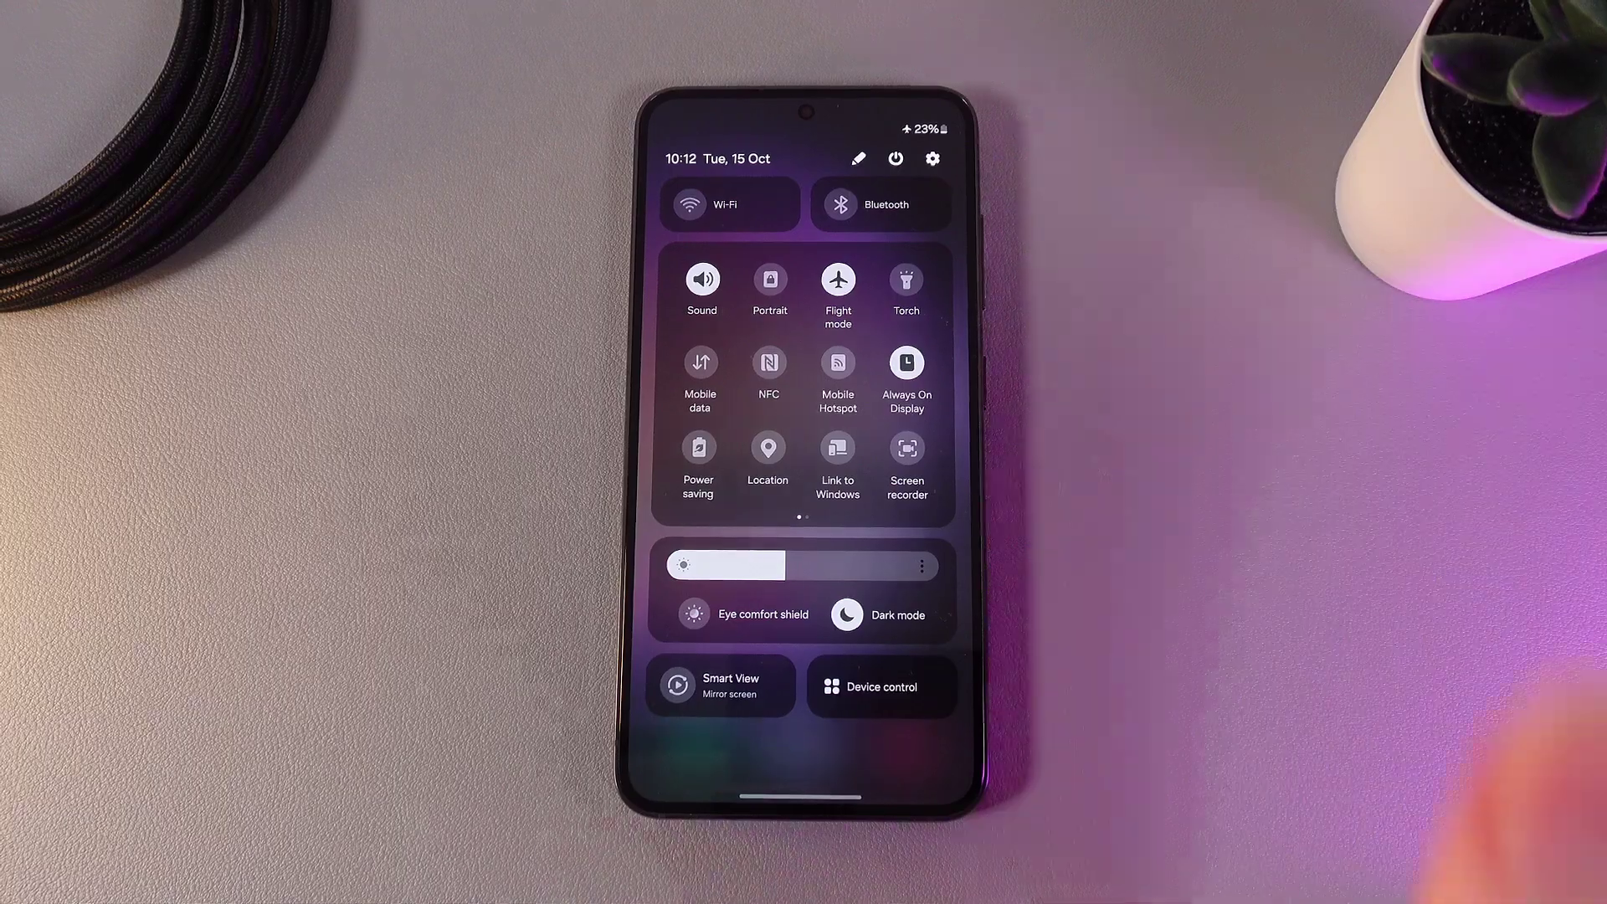
{"action": "left_click", "coordinate": [837, 282]}
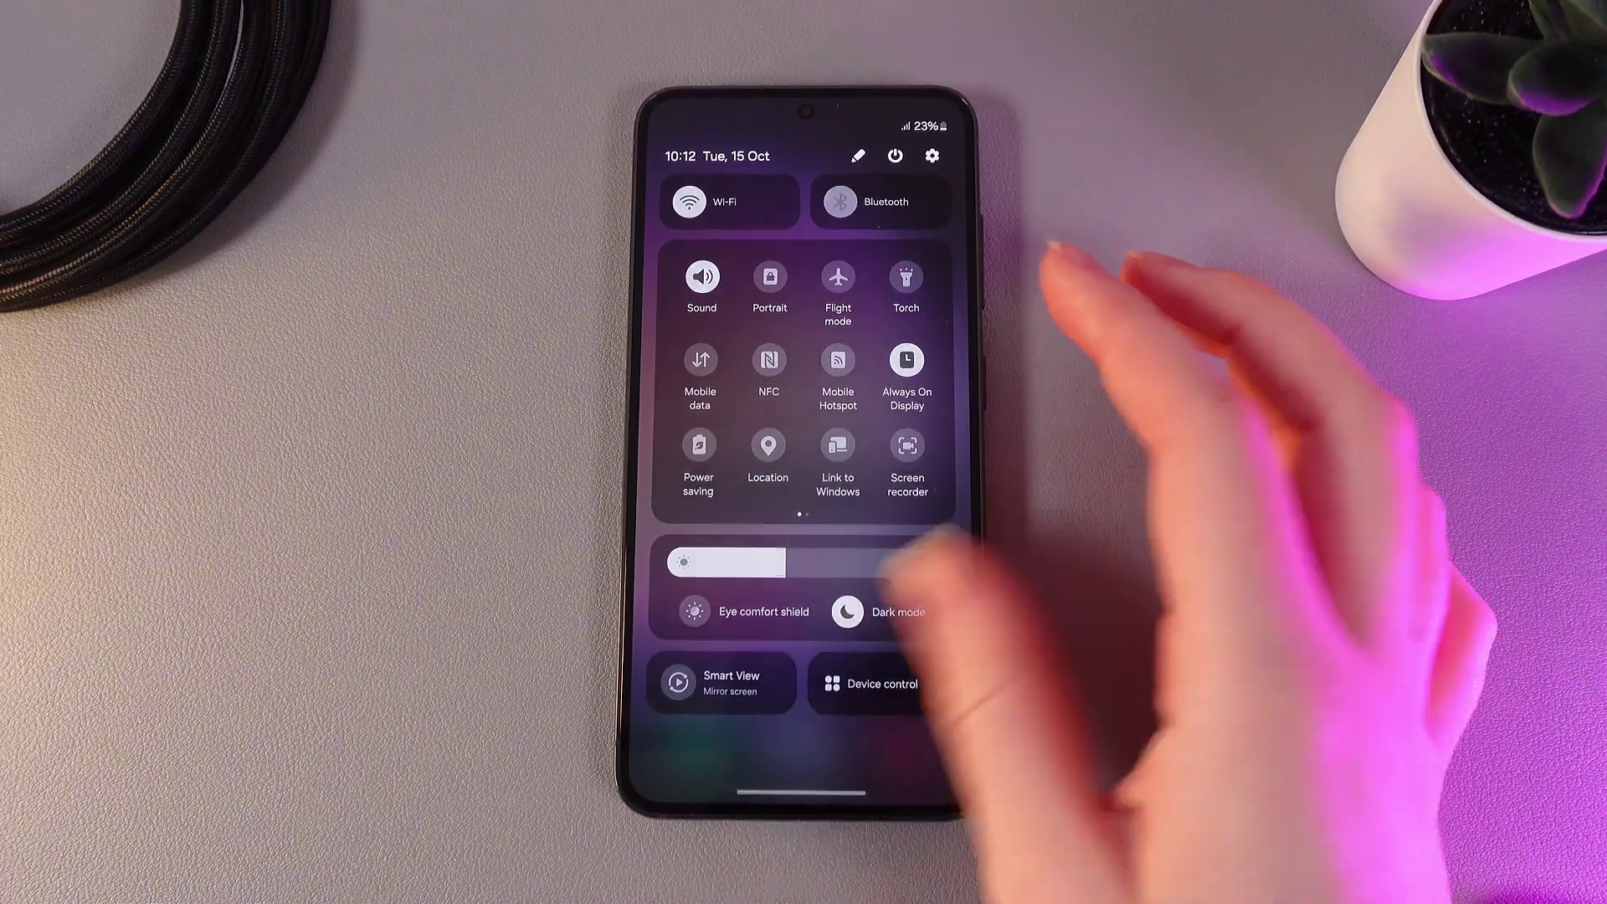
{"action": "left_click_drag", "start_coordinate": [804, 629], "coordinate": [803, 188]}
{"action": "left_click_drag", "start_coordinate": [804, 127], "coordinate": [805, 565]}
{"action": "left_click_drag", "start_coordinate": [804, 189], "coordinate": [803, 628]}
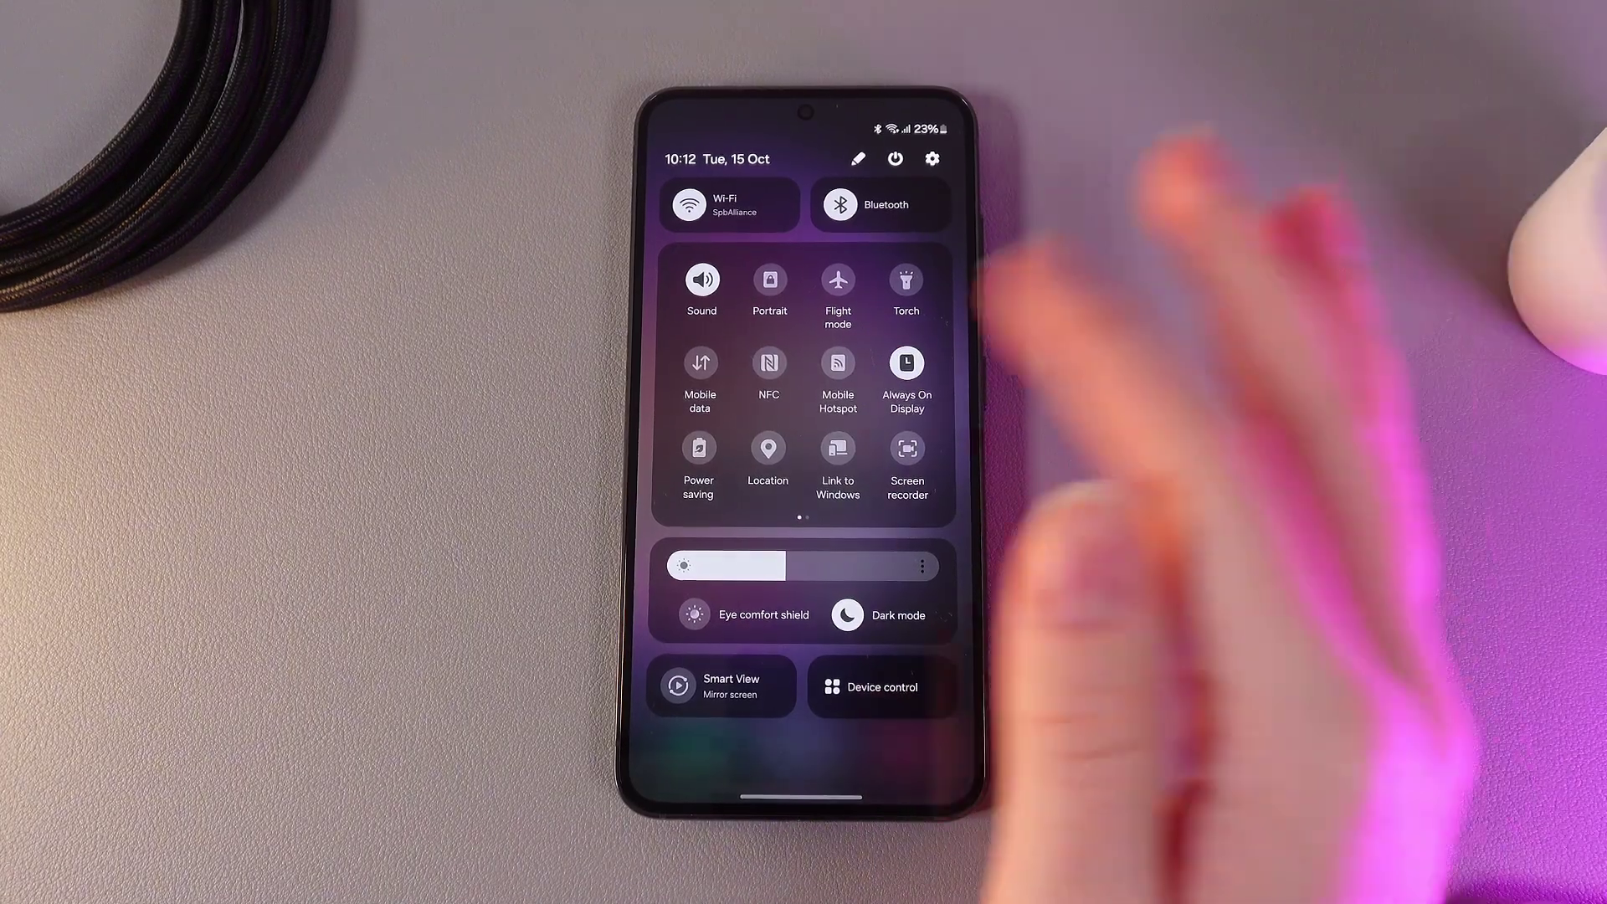
{"action": "mouse_move", "coordinate": [905, 377]}
{"action": "left_mouse_down"}
{"action": "mouse_move", "coordinate": [703, 378]}
{"action": "mouse_move", "coordinate": [916, 377]}
{"action": "left_mouse_up"}
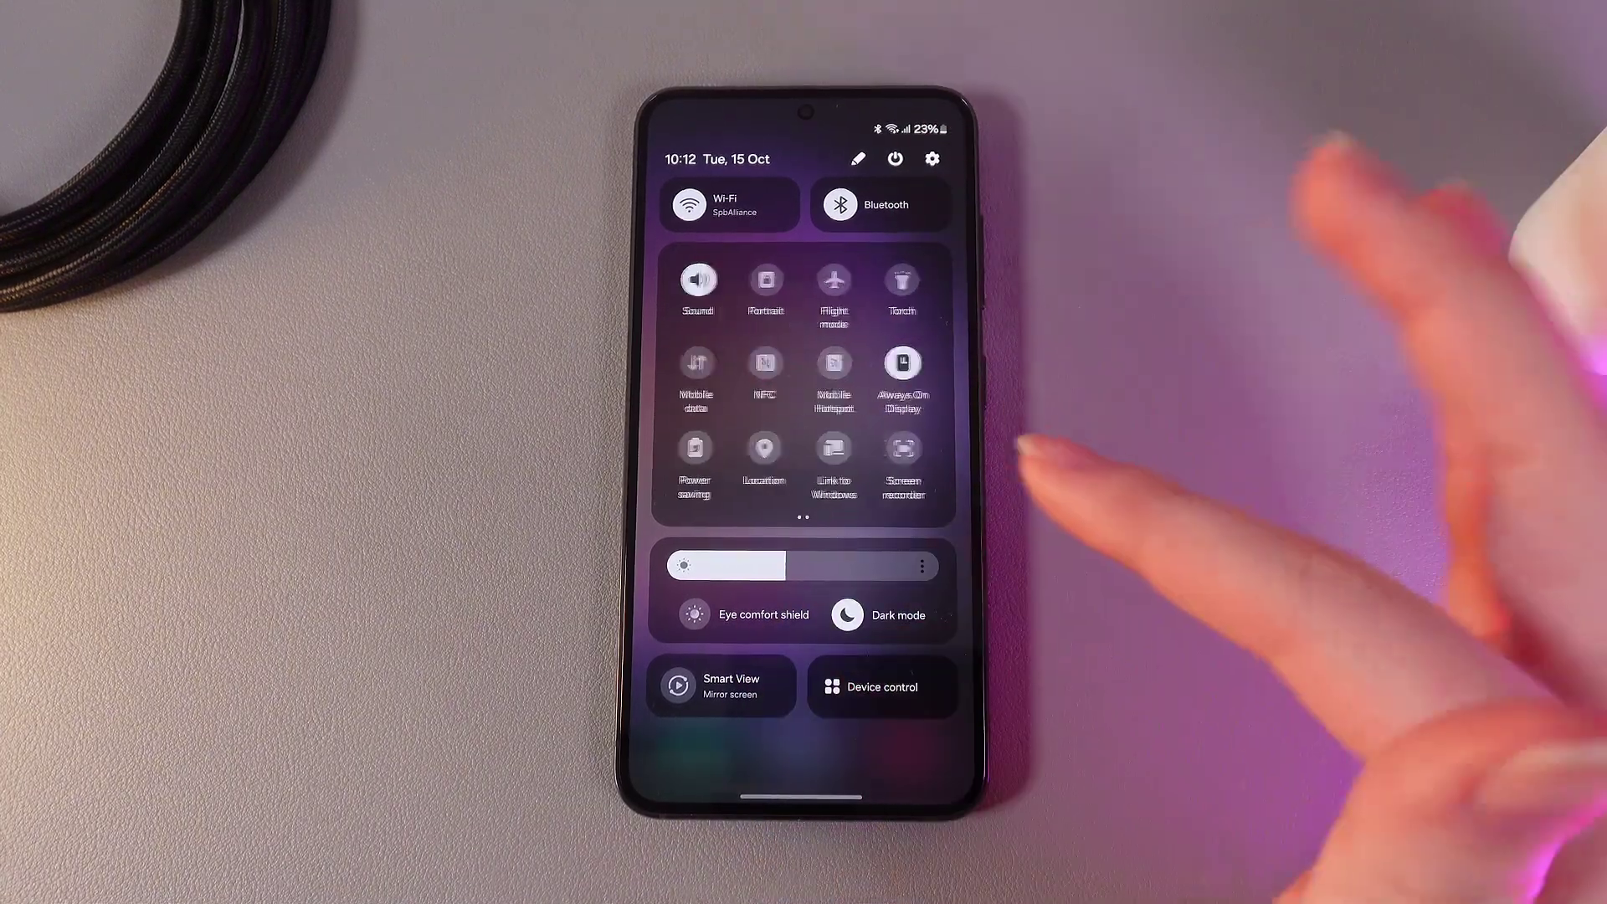